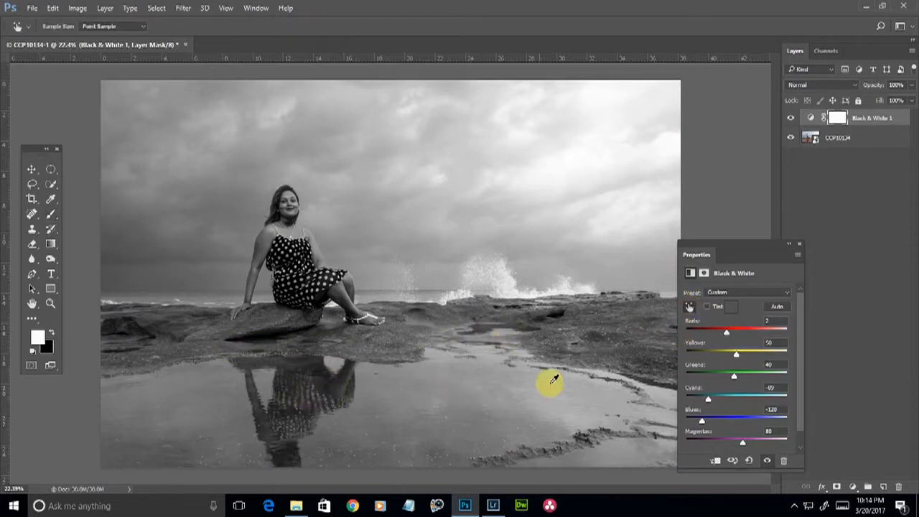
Darken the rock tones in the Black & White adjustment using its on-image adjustment tool
{"action": "mouse_move", "coordinate": [593, 338]}
{"action": "left_mouse_down"}
{"action": "mouse_move", "coordinate": [610, 334]}
{"action": "mouse_move", "coordinate": [572, 341]}
{"action": "mouse_move", "coordinate": [610, 332]}
{"action": "mouse_move", "coordinate": [586, 341]}
{"action": "left_mouse_up"}
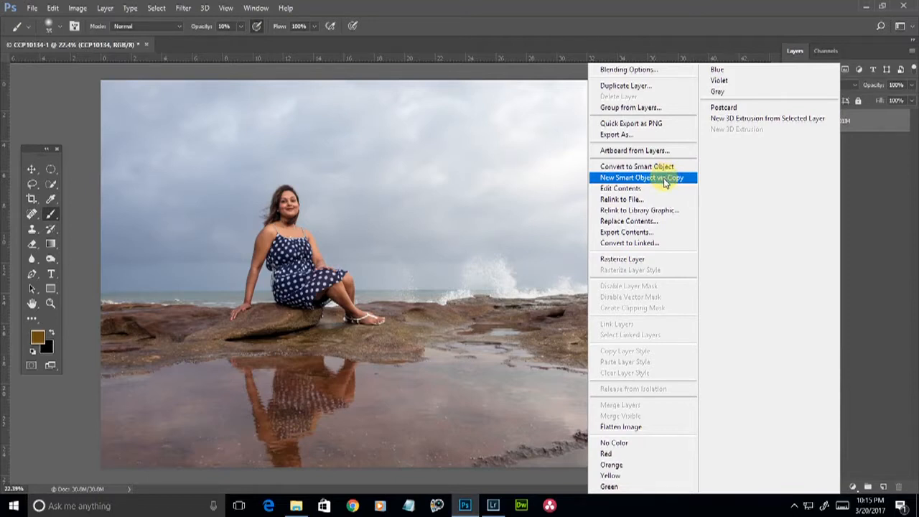
Create a new smart object via copy from the photo layer and apply the "prefer" black-and-white preset to it in Camera Raw
{"action": "left_click", "coordinate": [669, 180]}
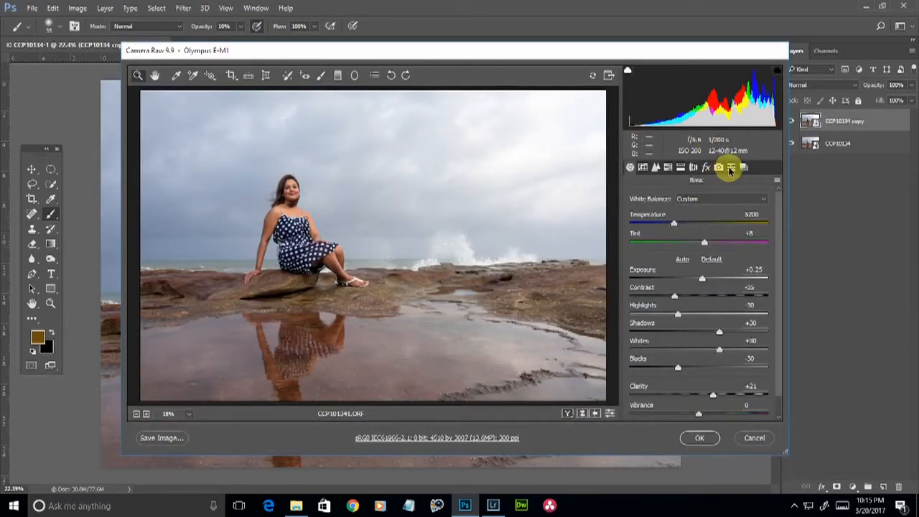
{"action": "left_click", "coordinate": [731, 168]}
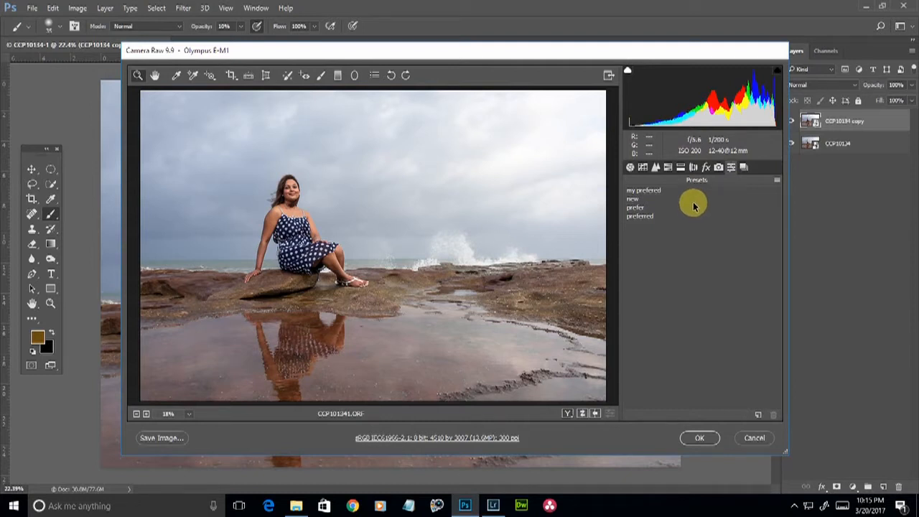
{"action": "left_click", "coordinate": [641, 218]}
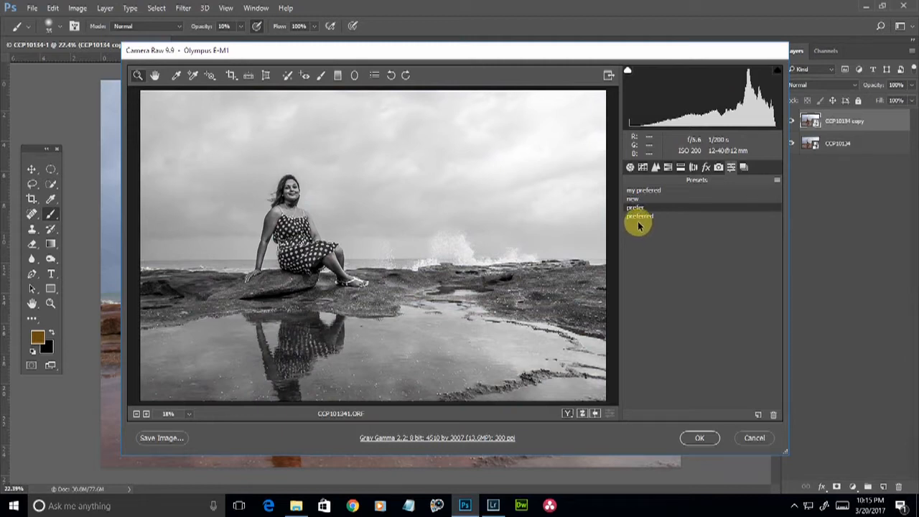
Set the copy's grayscale mix to Blues -65, Aquas -41, Reds -3 and Oranges -10, and apply the raw edits
{"action": "left_click", "coordinate": [667, 167]}
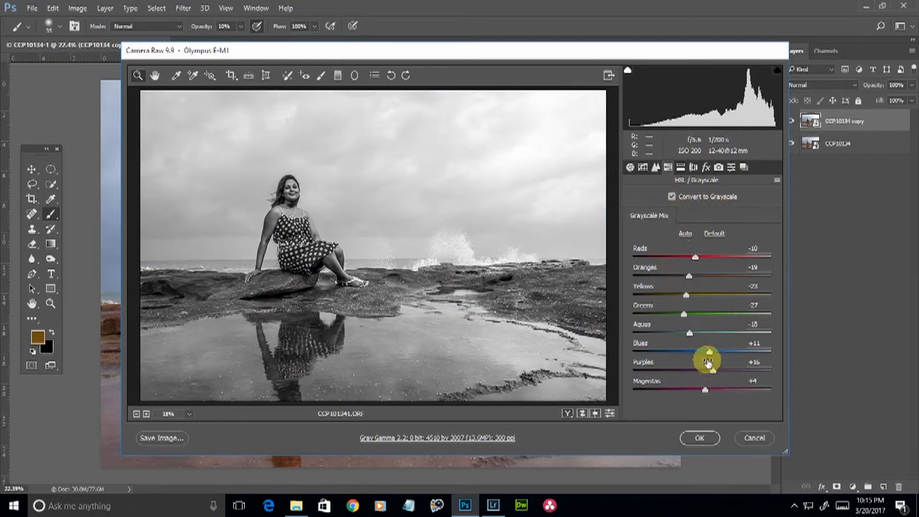
{"action": "left_click_drag", "start_coordinate": [709, 356], "coordinate": [694, 358]}
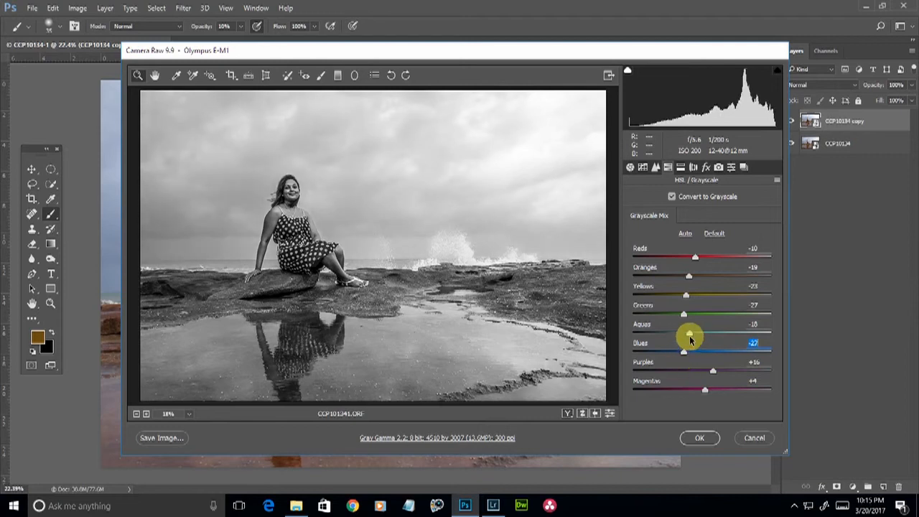
{"action": "left_click_drag", "start_coordinate": [675, 355], "coordinate": [672, 332]}
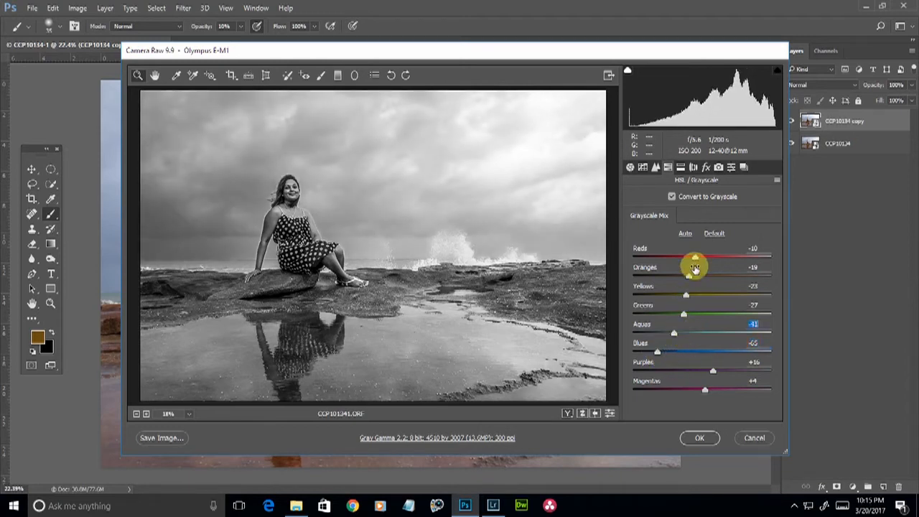
{"action": "left_click_drag", "start_coordinate": [700, 261], "coordinate": [698, 279]}
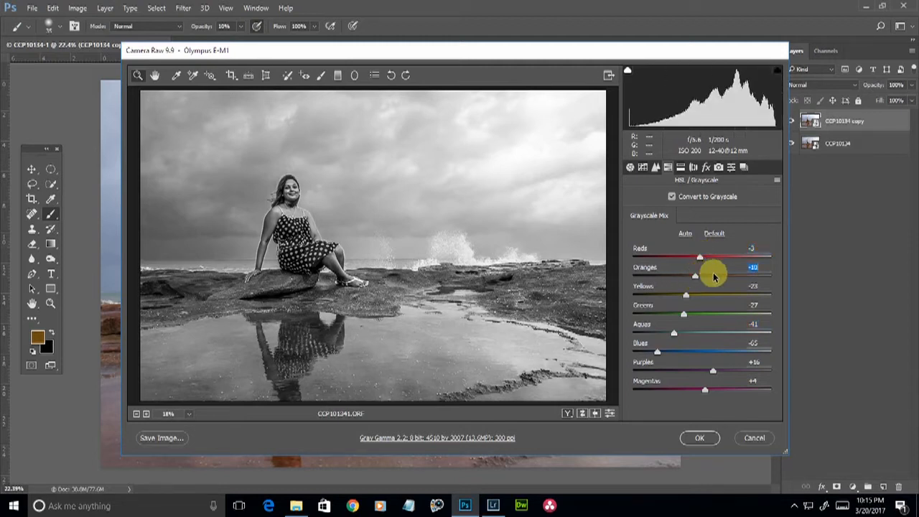
{"action": "left_click", "coordinate": [700, 439]}
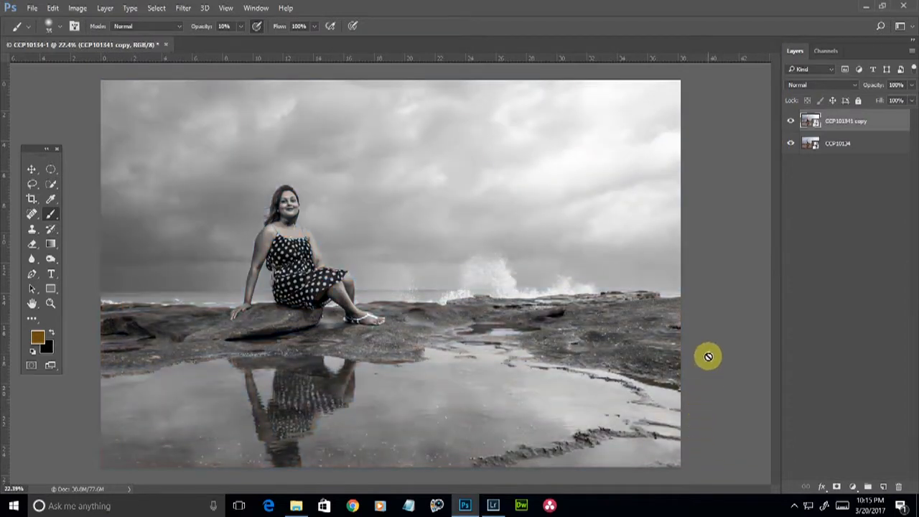
Set the grayscale smart object copy's blend mode to Luminosity
{"action": "left_click", "coordinate": [812, 85]}
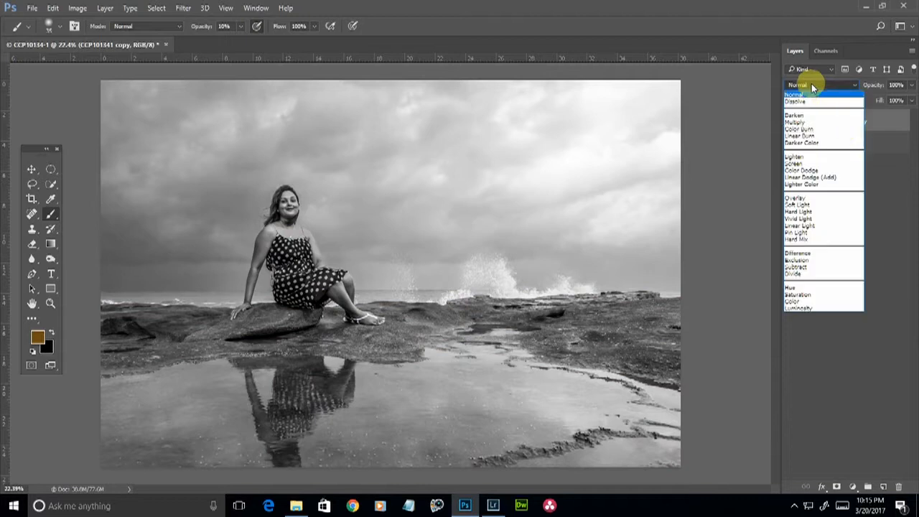
{"action": "left_click", "coordinate": [802, 310]}
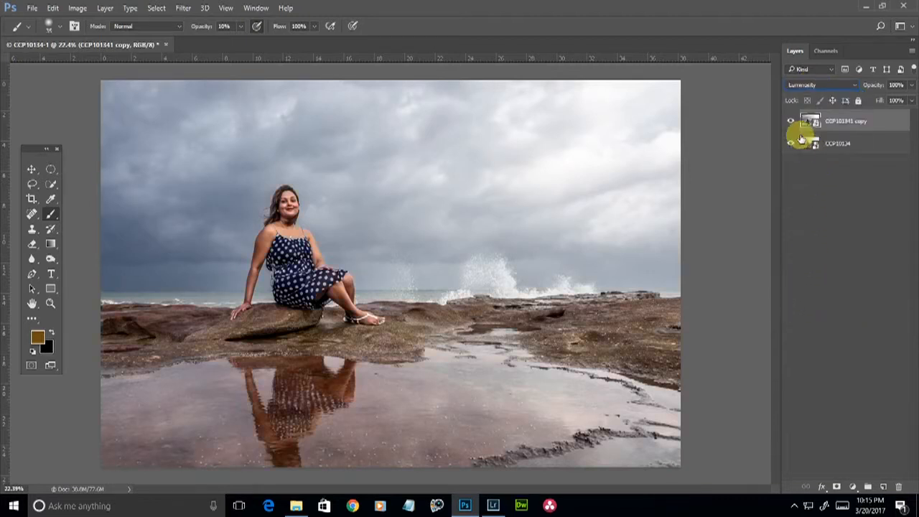
Compare the photo with and without the Luminosity copy layer by switching its visibility repeatedly
{"action": "left_click", "coordinate": [791, 121]}
{"action": "left_click", "coordinate": [791, 122]}
{"action": "left_click", "coordinate": [791, 121]}
{"action": "left_click", "coordinate": [791, 121]}
{"action": "left_click", "coordinate": [792, 120]}
{"action": "left_click", "coordinate": [792, 121]}
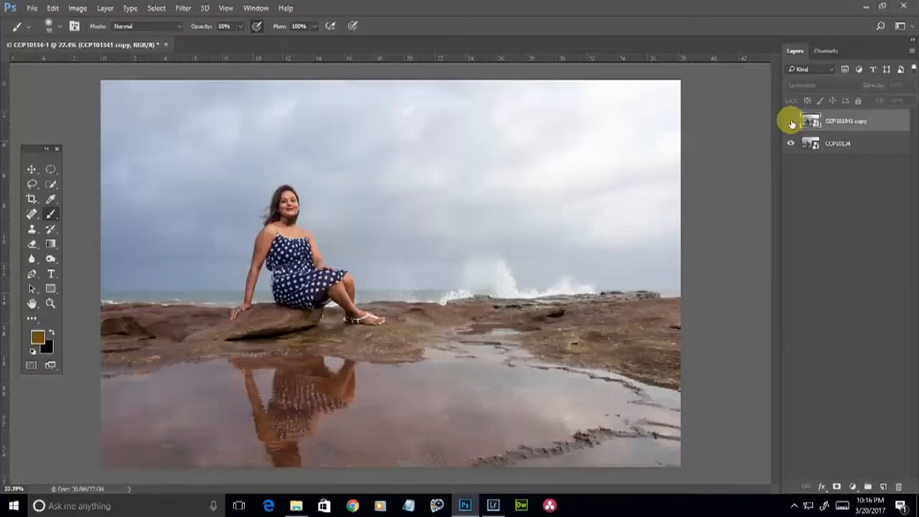
{"action": "left_click", "coordinate": [790, 122]}
{"action": "left_click", "coordinate": [791, 122]}
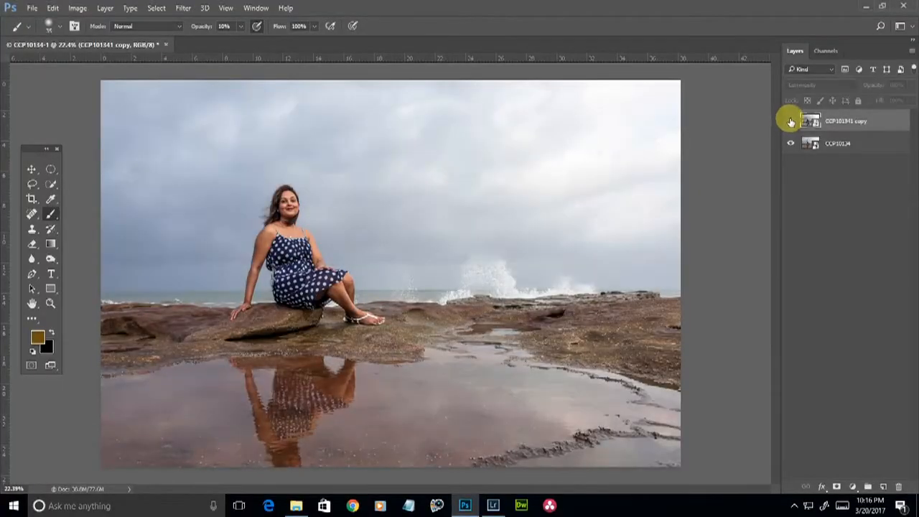
{"action": "left_click", "coordinate": [790, 123]}
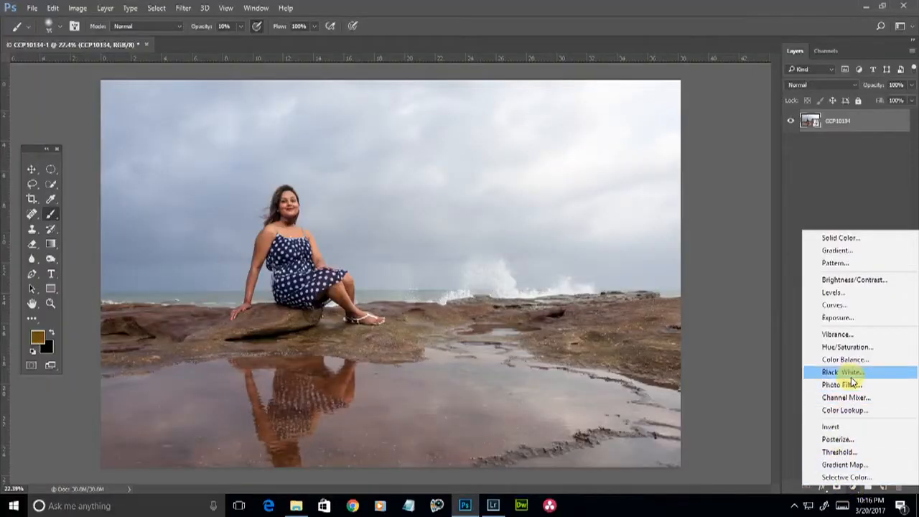
Add a Black & White adjustment layer above the photo and set its blend mode to Luminosity
{"action": "left_click", "coordinate": [847, 373]}
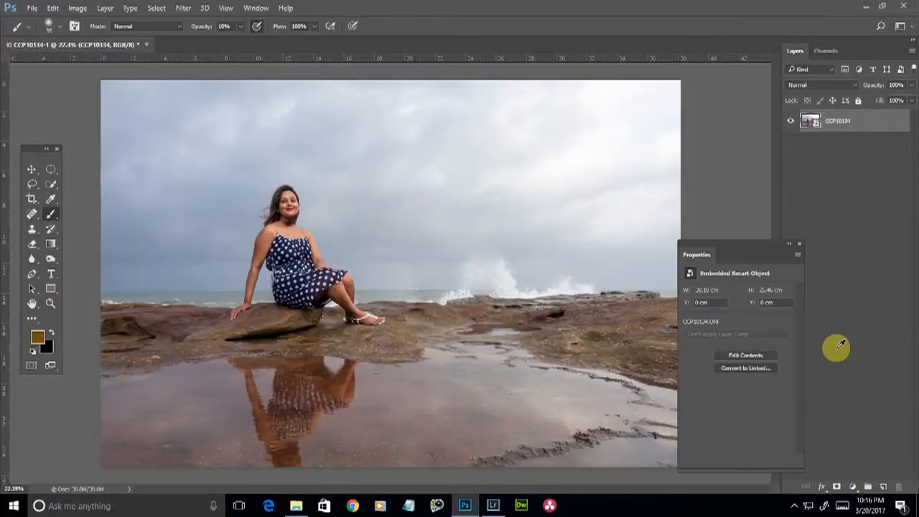
{"action": "left_click", "coordinate": [800, 86]}
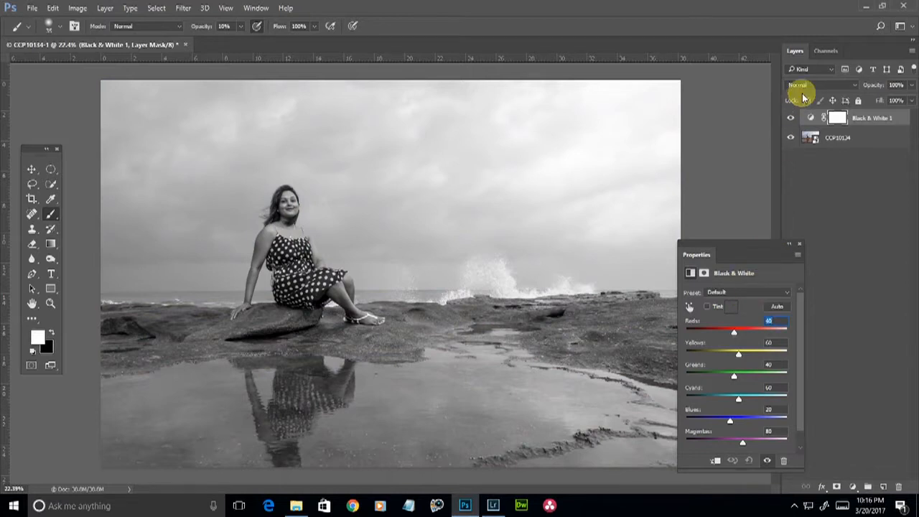
{"action": "left_click", "coordinate": [799, 307]}
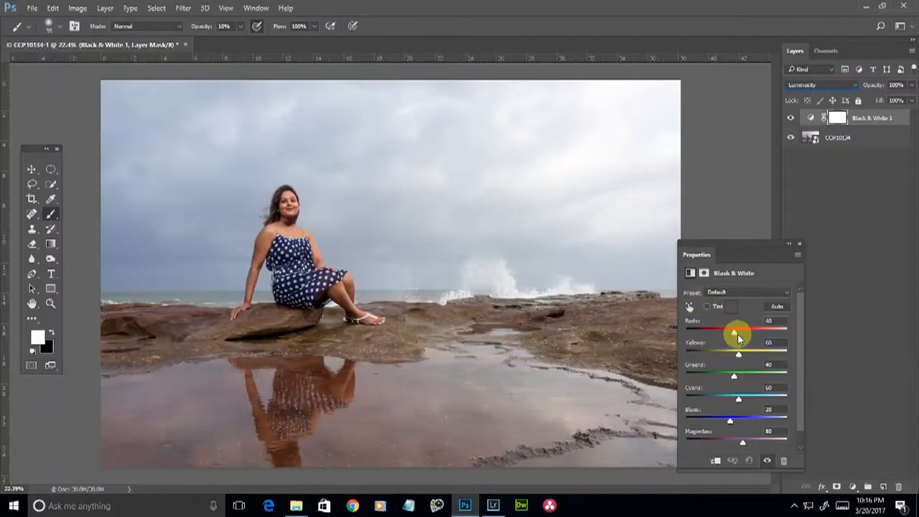
Rebalance the Luminosity adjustment's tones, lowering Reds to -4 and Yellows to 24, reducing Blues and Cyans, and readjusting Yellows and Reds
{"action": "left_click_drag", "start_coordinate": [735, 337], "coordinate": [729, 338]}
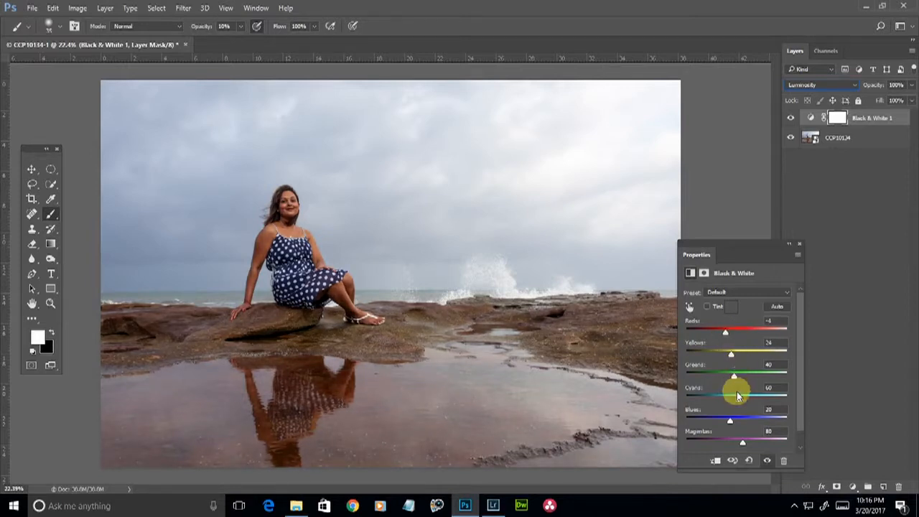
{"action": "left_click_drag", "start_coordinate": [730, 424], "coordinate": [708, 400]}
{"action": "left_click_drag", "start_coordinate": [733, 353], "coordinate": [734, 330]}
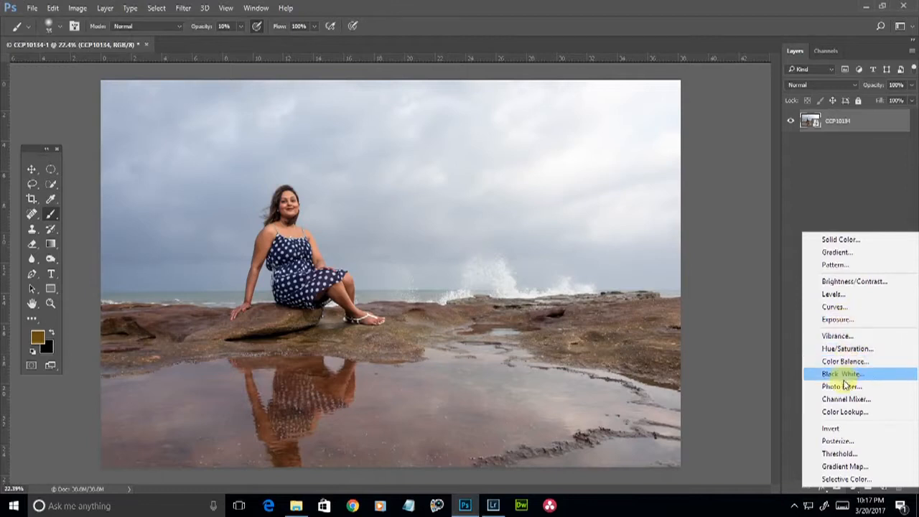
Add a Black & White adjustment layer above the photo and set its blend mode to Soft Light
{"action": "left_click", "coordinate": [850, 375]}
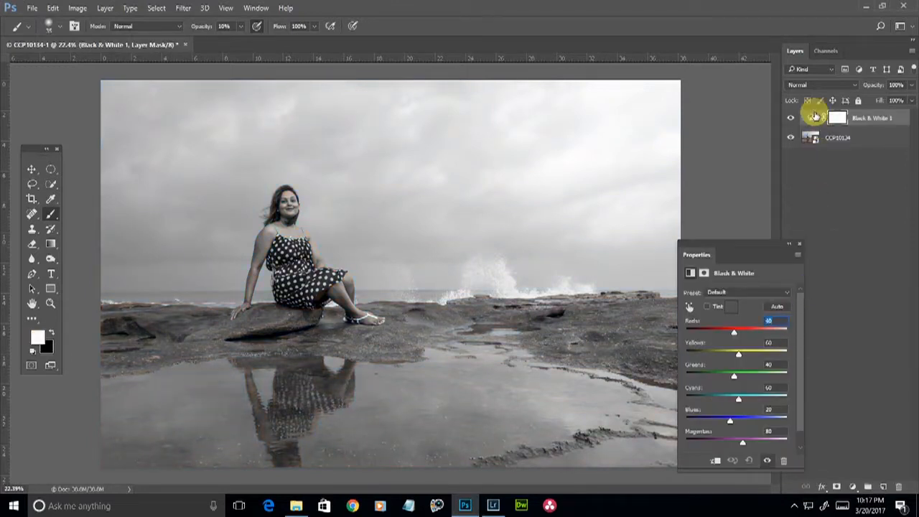
{"action": "left_click", "coordinate": [814, 86]}
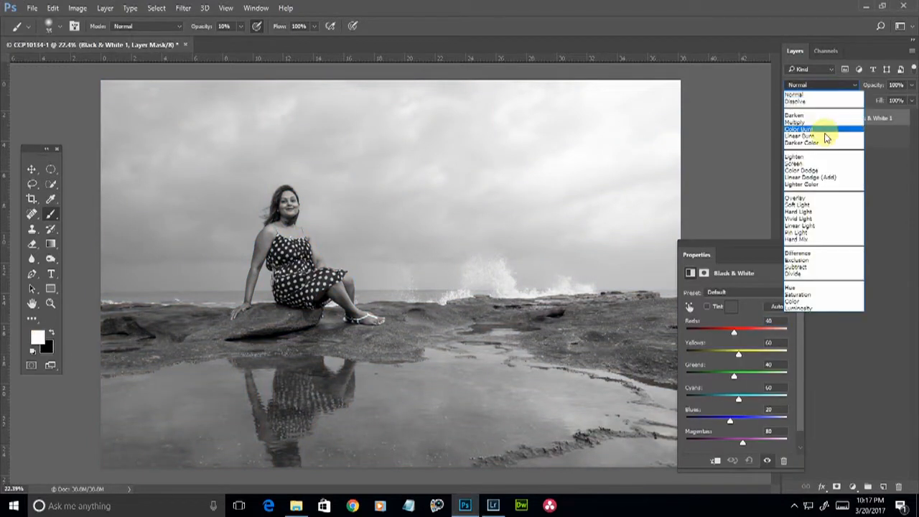
{"action": "left_click", "coordinate": [809, 212]}
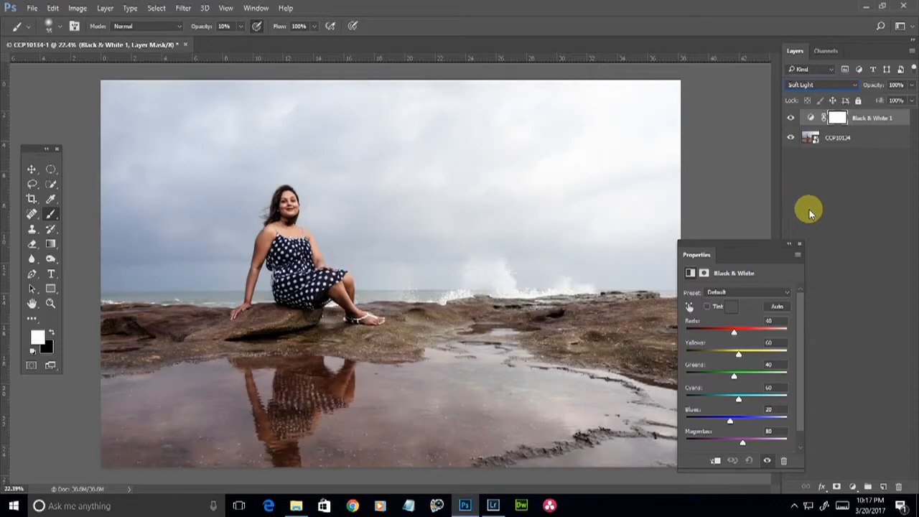
Compare the photo with and without the Soft Light adjustment layer, and reduce the layer's opacity
{"action": "left_click", "coordinate": [790, 119]}
{"action": "left_click", "coordinate": [790, 119]}
{"action": "left_click", "coordinate": [791, 120]}
{"action": "left_click", "coordinate": [792, 121]}
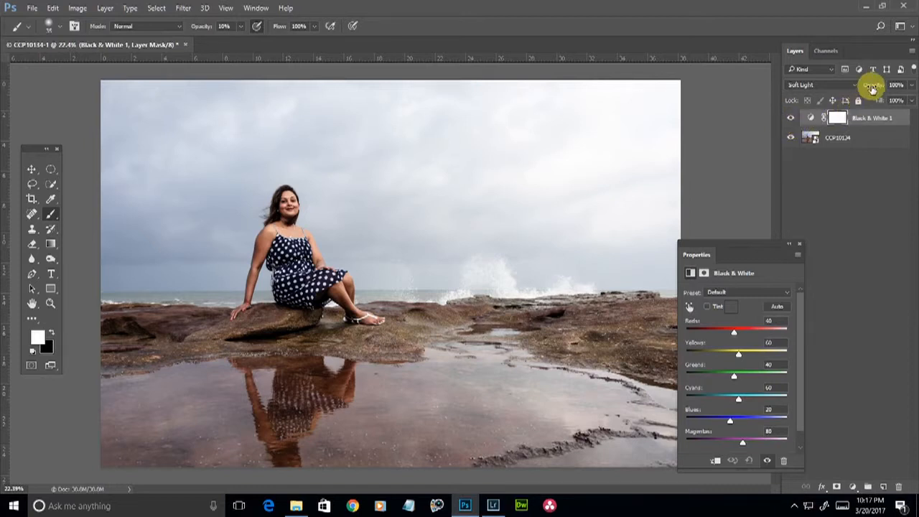
{"action": "left_click_drag", "start_coordinate": [868, 84], "coordinate": [842, 85]}
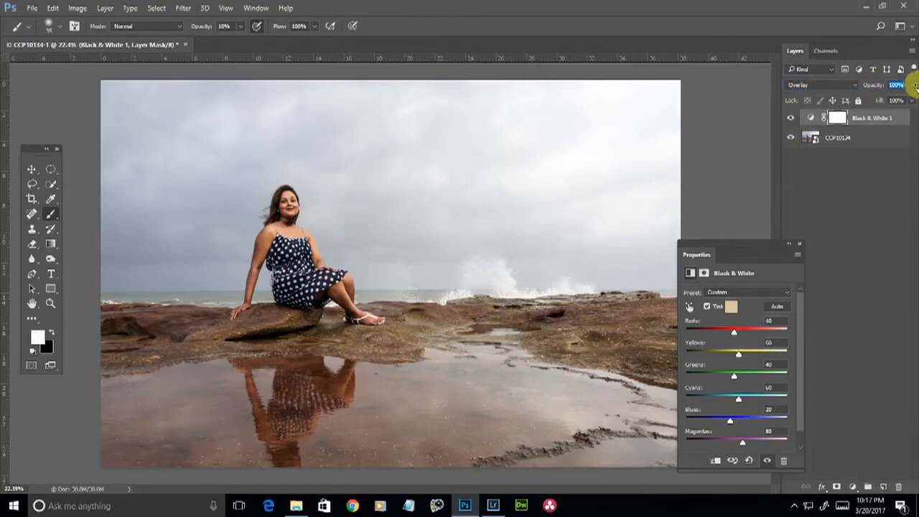
Compare the photo with and without the tinted Black & White layer in Overlay mode
{"action": "left_click", "coordinate": [822, 121]}
{"action": "left_click", "coordinate": [790, 121]}
{"action": "left_click", "coordinate": [790, 121]}
{"action": "left_click", "coordinate": [789, 120]}
{"action": "left_click", "coordinate": [789, 119]}
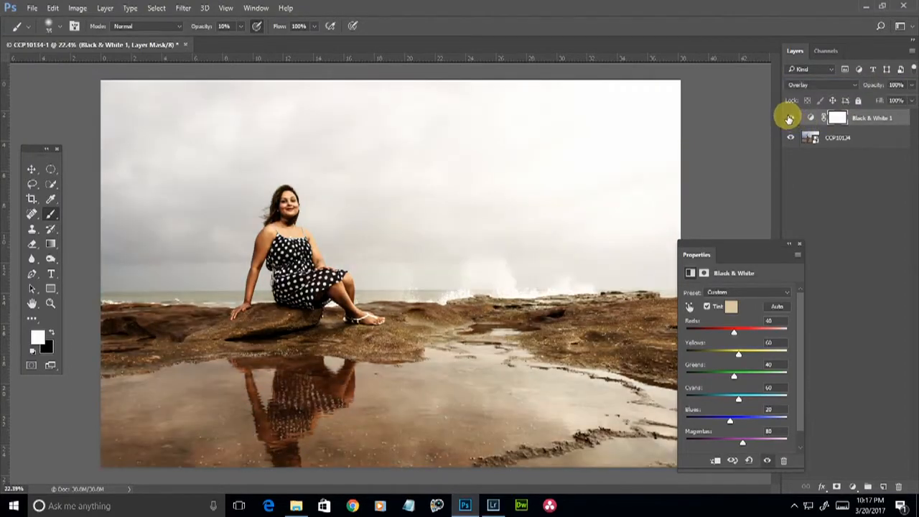
Turn off the Overlay adjustment's Tint option and compare the photo with and without the layer
{"action": "left_click", "coordinate": [707, 307]}
{"action": "left_click", "coordinate": [790, 121]}
{"action": "left_click", "coordinate": [791, 121]}
{"action": "left_click", "coordinate": [791, 121]}
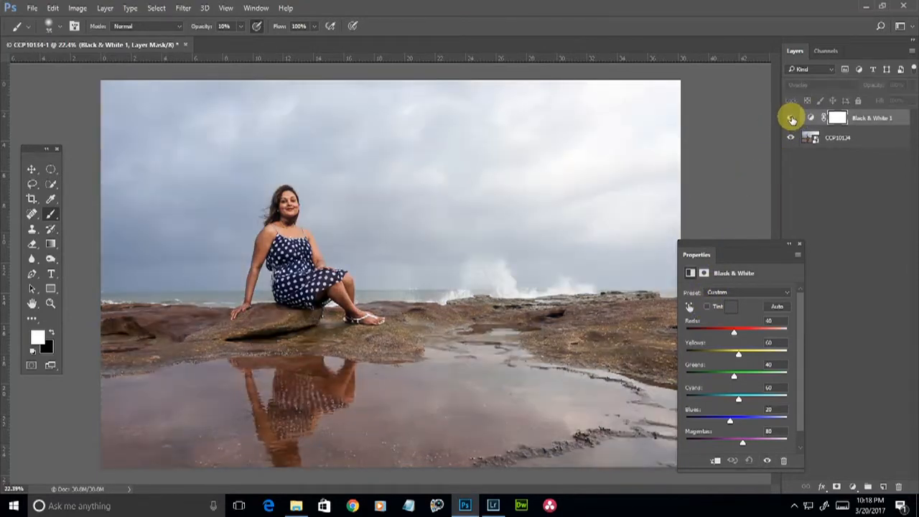
{"action": "left_click", "coordinate": [792, 120]}
{"action": "left_click", "coordinate": [790, 120]}
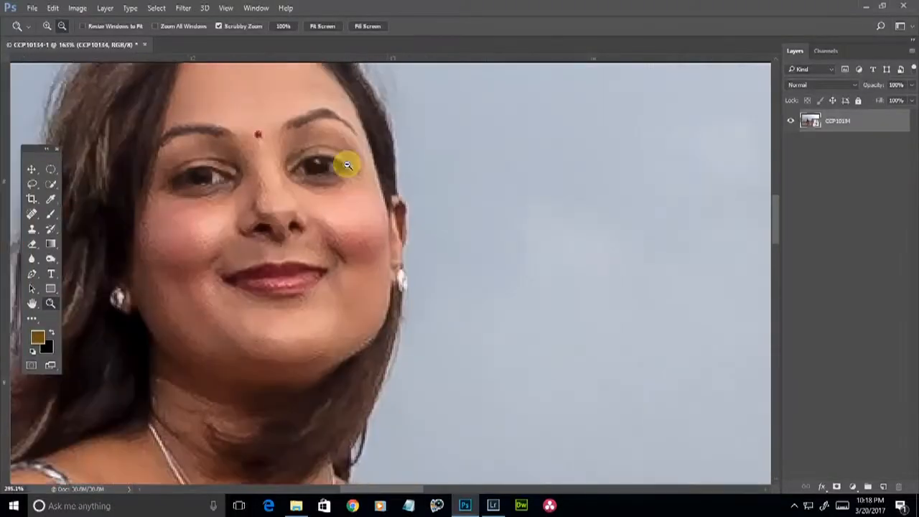
Add a Black & White adjustment layer in Color blend mode above the portrait and invert its layer mask to black
{"action": "left_click_drag", "start_coordinate": [347, 165], "coordinate": [308, 150]}
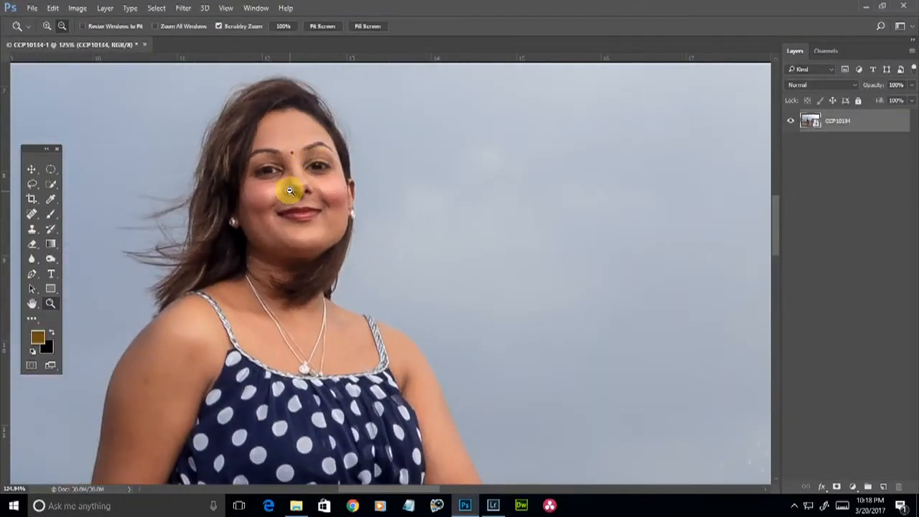
{"action": "left_click_drag", "start_coordinate": [296, 188], "coordinate": [417, 224]}
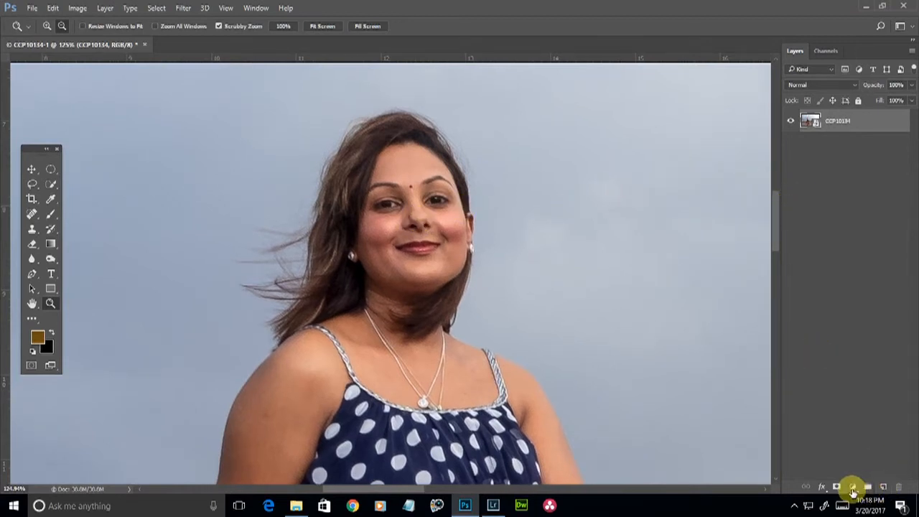
{"action": "left_click", "coordinate": [854, 488]}
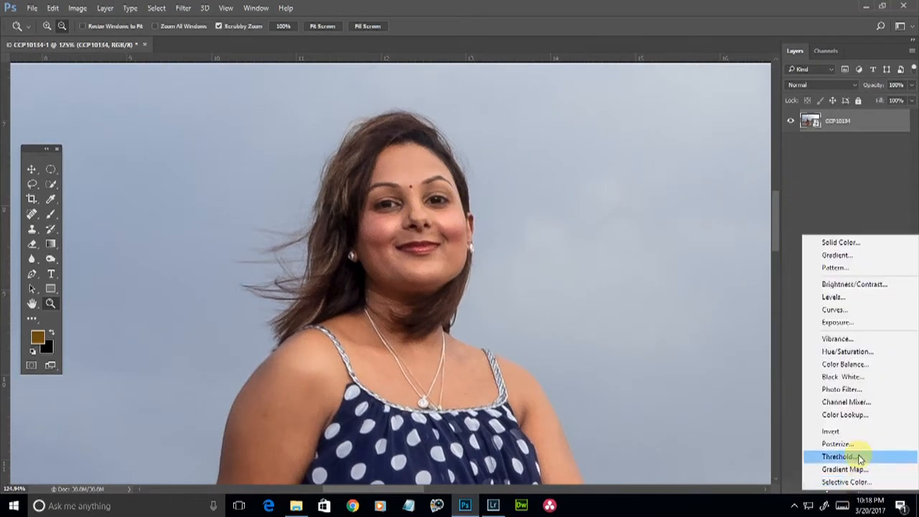
{"action": "left_click", "coordinate": [854, 379]}
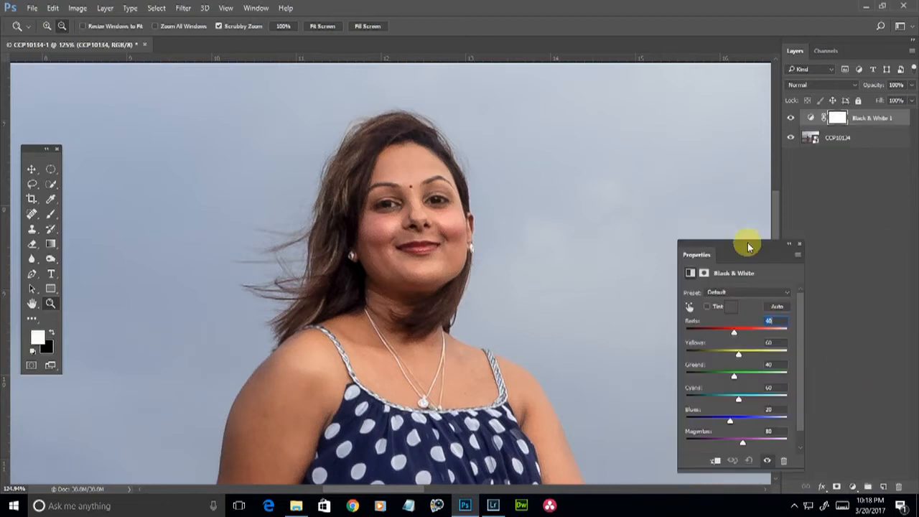
{"action": "left_click", "coordinate": [831, 85]}
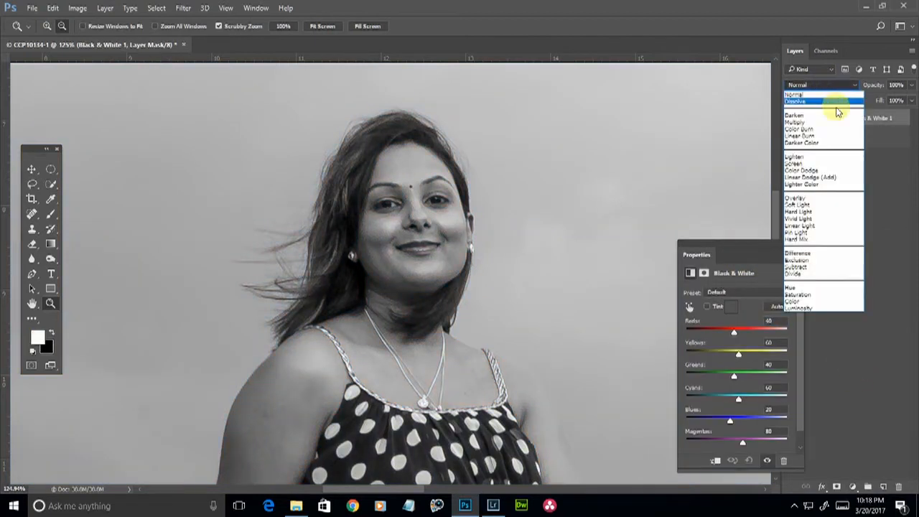
{"action": "left_click", "coordinate": [803, 303]}
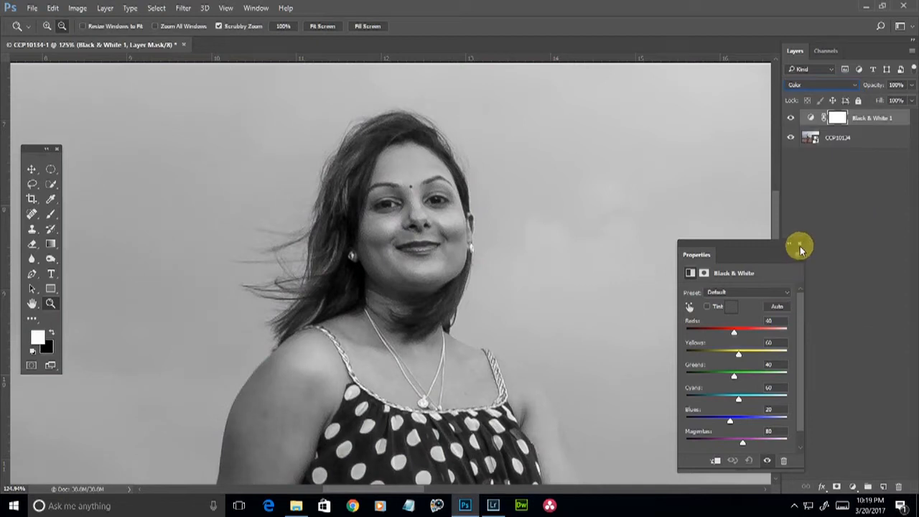
{"action": "left_click", "coordinate": [800, 245]}
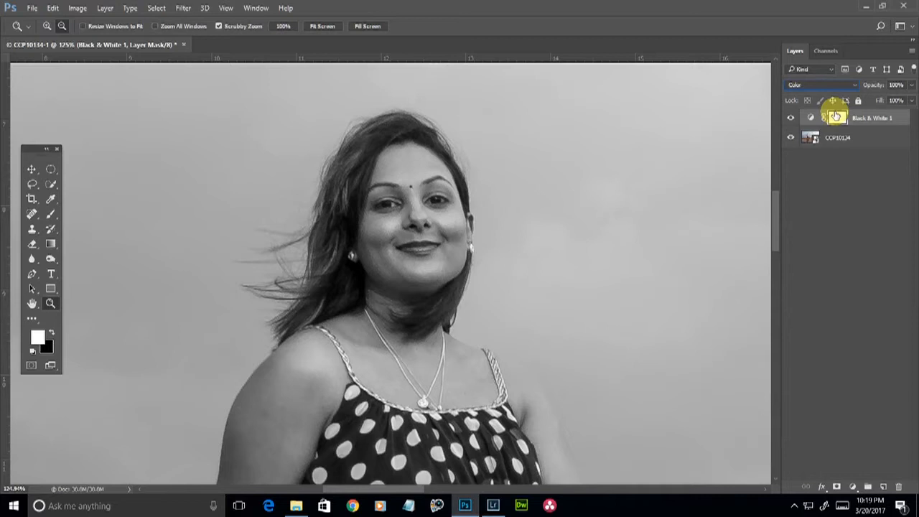
{"action": "key", "text": "ctrl+i"}
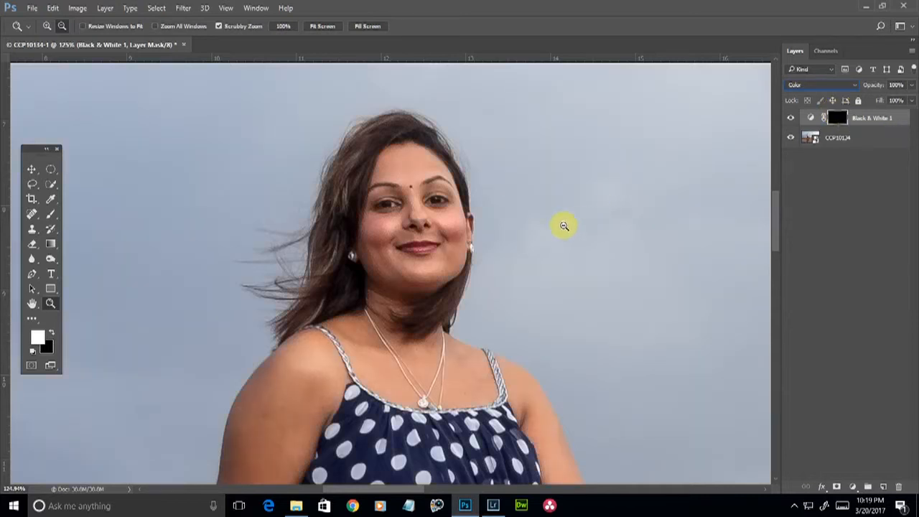
Paint white over the face on the Color adjustment layer's mask with a 10% opacity brush, and adjust the layer's opacity
{"action": "left_click", "coordinate": [51, 214]}
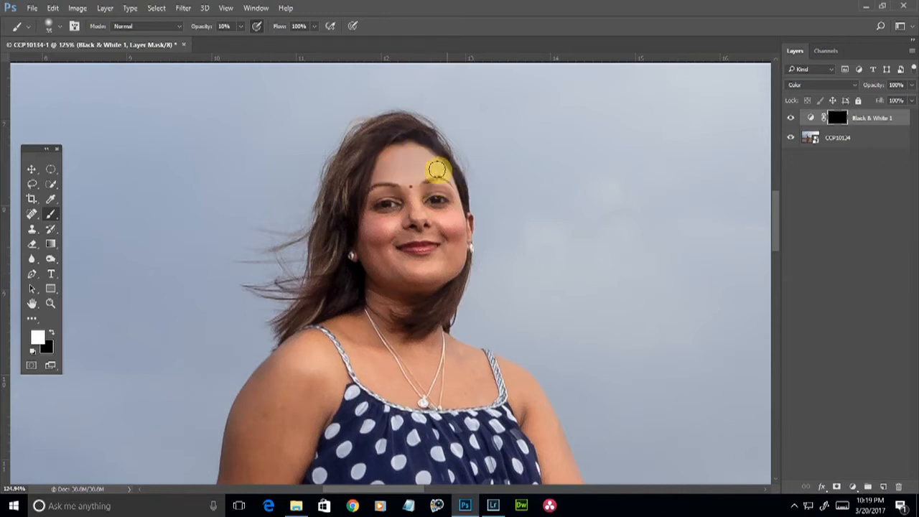
{"action": "mouse_move", "coordinate": [438, 171]}
{"action": "left_mouse_down"}
{"action": "mouse_move", "coordinate": [378, 170]}
{"action": "mouse_move", "coordinate": [394, 158]}
{"action": "mouse_move", "coordinate": [415, 209]}
{"action": "mouse_move", "coordinate": [376, 194]}
{"action": "mouse_move", "coordinate": [369, 217]}
{"action": "left_mouse_up"}
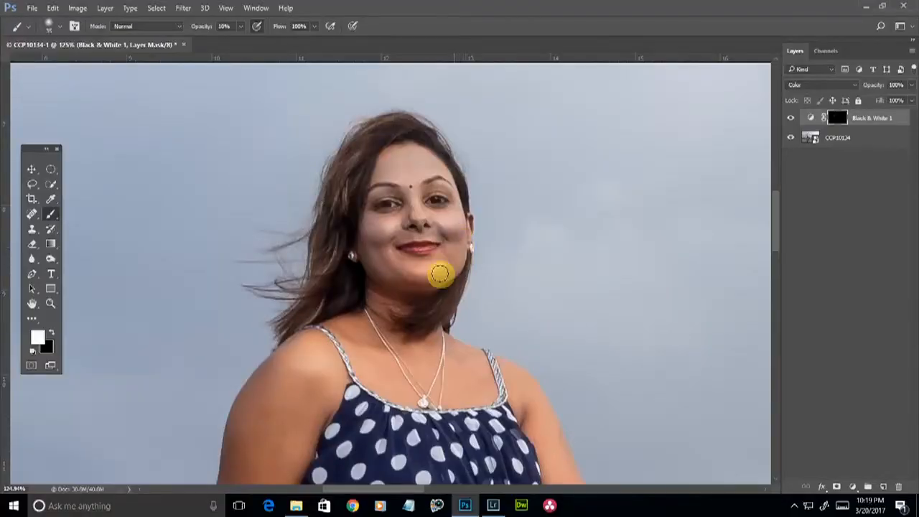
{"action": "mouse_move", "coordinate": [440, 273]}
{"action": "left_mouse_down"}
{"action": "mouse_move", "coordinate": [411, 267]}
{"action": "mouse_move", "coordinate": [452, 267]}
{"action": "mouse_move", "coordinate": [390, 288]}
{"action": "mouse_move", "coordinate": [434, 278]}
{"action": "mouse_move", "coordinate": [376, 280]}
{"action": "mouse_move", "coordinate": [399, 282]}
{"action": "mouse_move", "coordinate": [365, 252]}
{"action": "mouse_move", "coordinate": [408, 267]}
{"action": "mouse_move", "coordinate": [413, 209]}
{"action": "mouse_move", "coordinate": [389, 214]}
{"action": "mouse_move", "coordinate": [441, 215]}
{"action": "mouse_move", "coordinate": [420, 224]}
{"action": "mouse_move", "coordinate": [415, 199]}
{"action": "mouse_move", "coordinate": [373, 196]}
{"action": "mouse_move", "coordinate": [364, 210]}
{"action": "mouse_move", "coordinate": [384, 173]}
{"action": "mouse_move", "coordinate": [413, 155]}
{"action": "mouse_move", "coordinate": [386, 164]}
{"action": "left_mouse_up"}
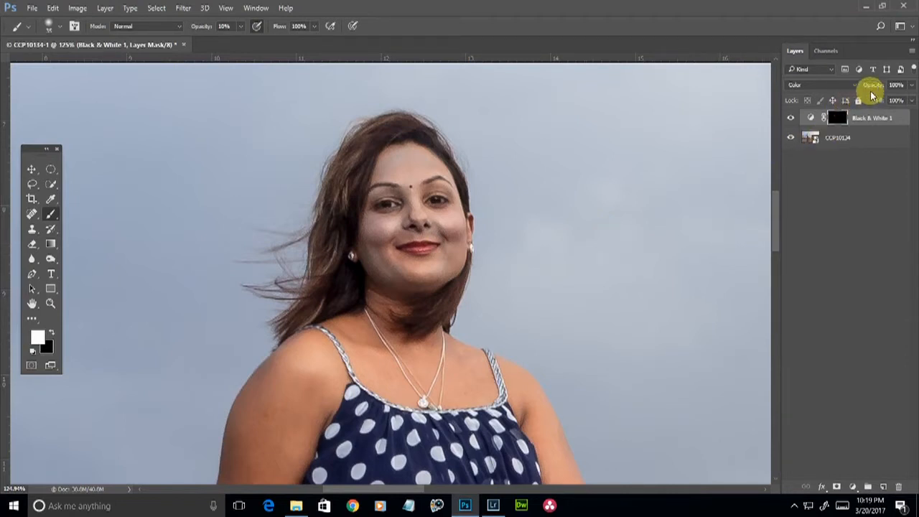
{"action": "left_click_drag", "start_coordinate": [873, 88], "coordinate": [858, 89]}
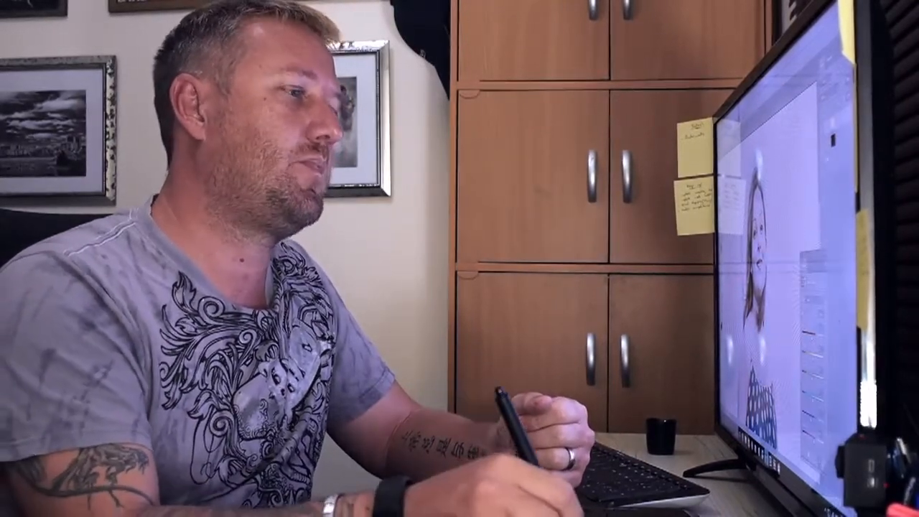
Add a second Black & White adjustment layer in Screen blend mode and invert its layer mask to black
{"action": "left_click", "coordinate": [722, 301]}
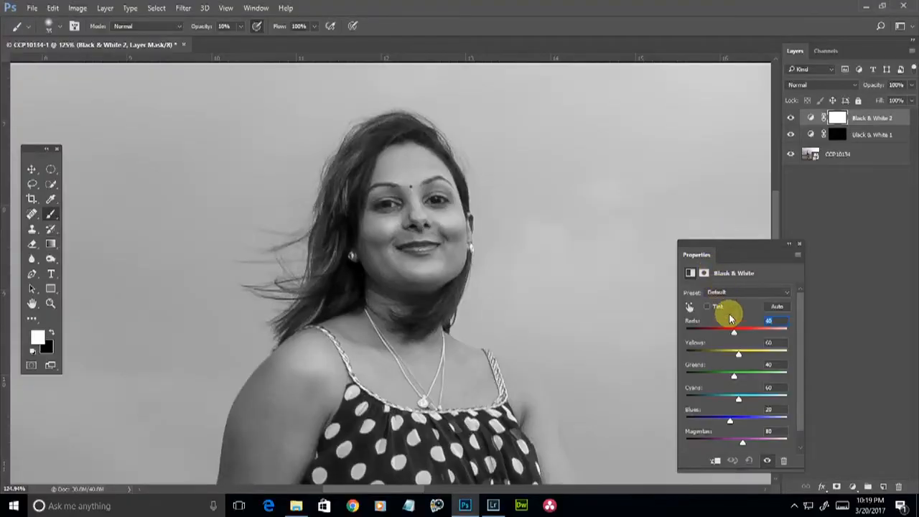
{"action": "left_click", "coordinate": [817, 84]}
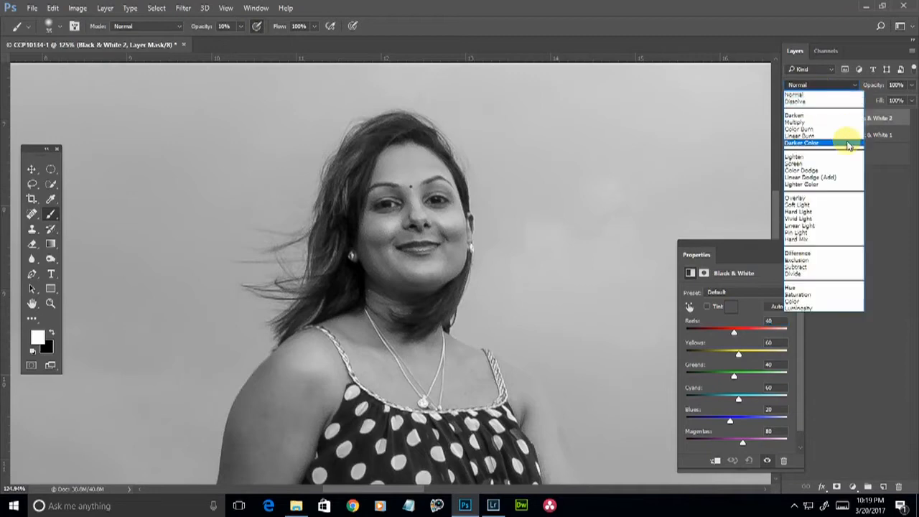
{"action": "left_click", "coordinate": [810, 165]}
{"action": "left_click", "coordinate": [801, 244]}
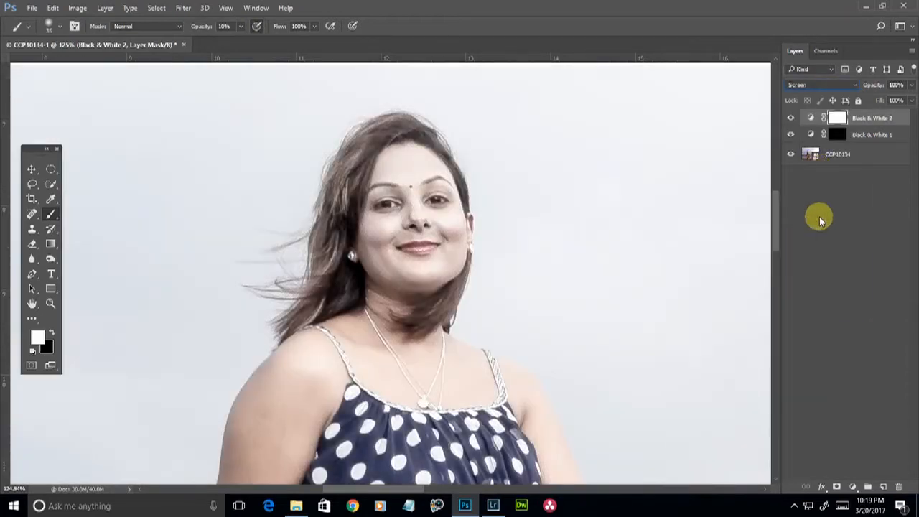
{"action": "key", "text": "ctrl+i"}
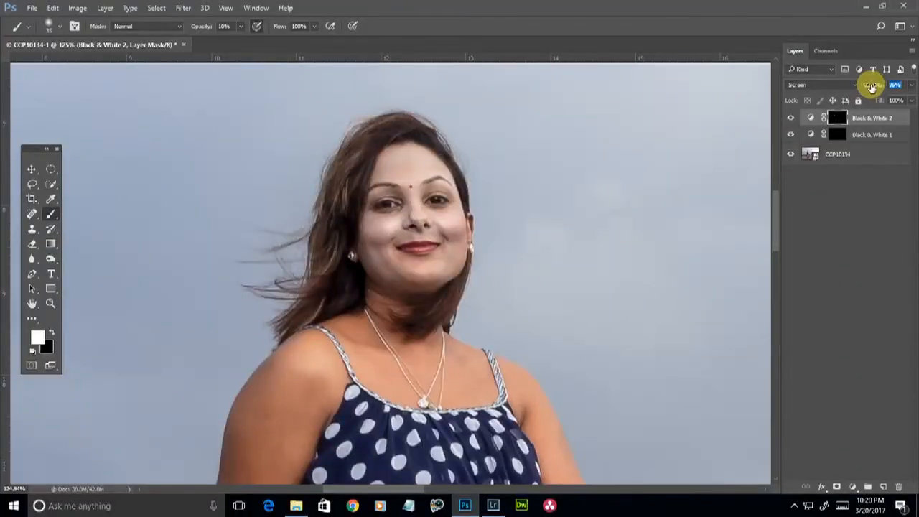
Set the Screen adjustment layer's opacity to 70% and compare the face with and without the layer
{"action": "left_click_drag", "start_coordinate": [864, 85], "coordinate": [857, 86]}
{"action": "left_click", "coordinate": [791, 119]}
{"action": "left_click", "coordinate": [791, 119]}
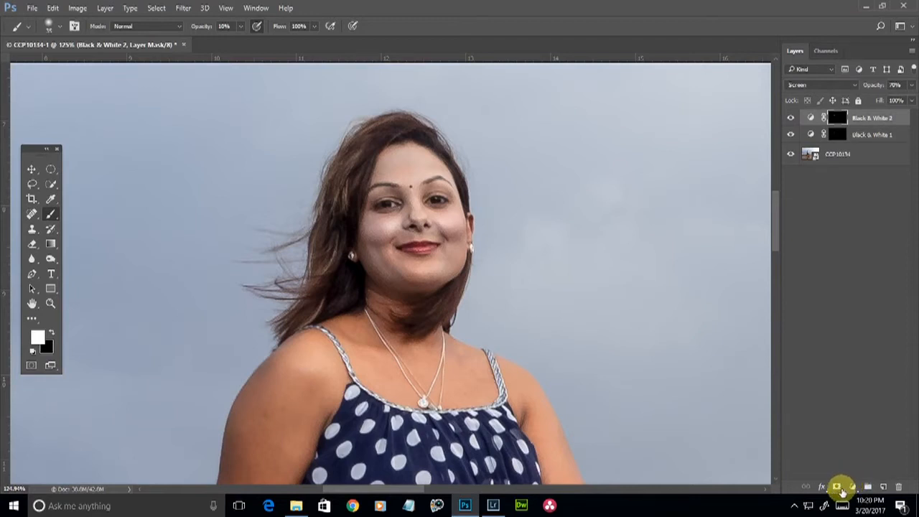
Add a third Black & White adjustment layer on top and set its blend mode to Soft Light
{"action": "left_click", "coordinate": [839, 489]}
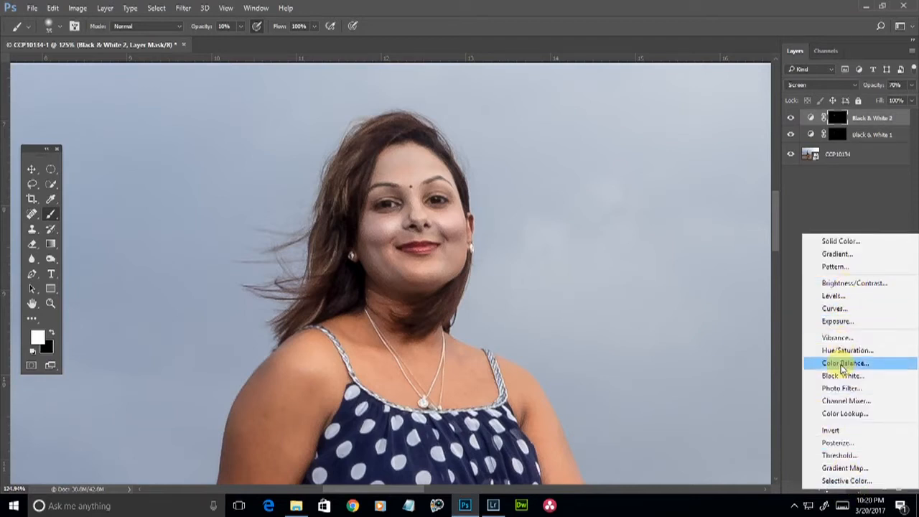
{"action": "left_click", "coordinate": [842, 376]}
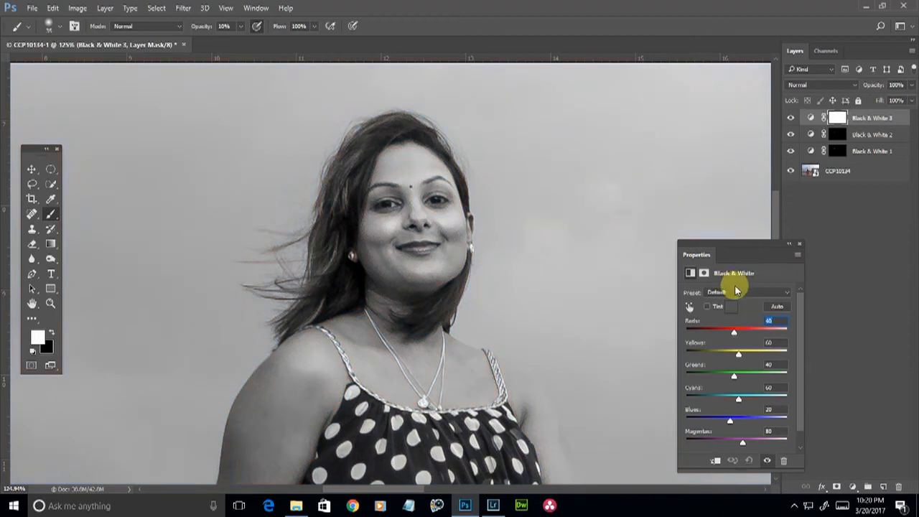
{"action": "left_click", "coordinate": [800, 243]}
{"action": "left_click", "coordinate": [818, 85]}
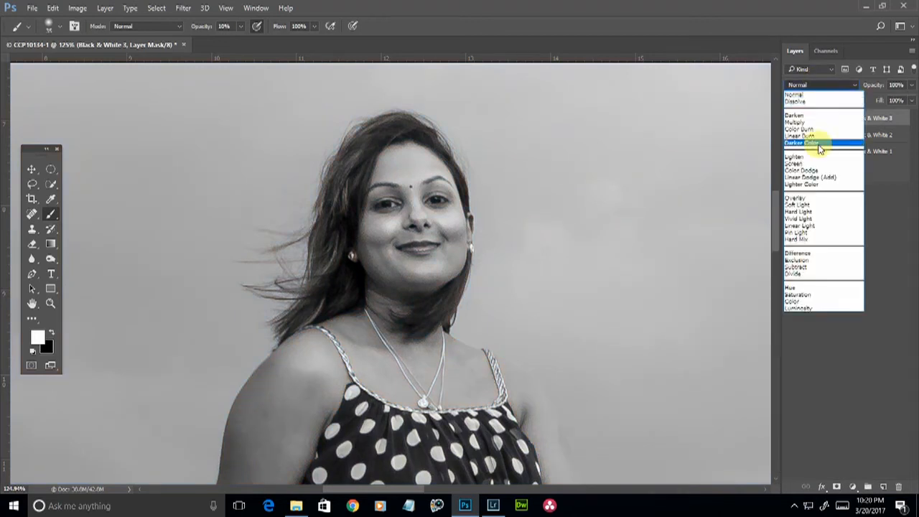
{"action": "left_click", "coordinate": [797, 204]}
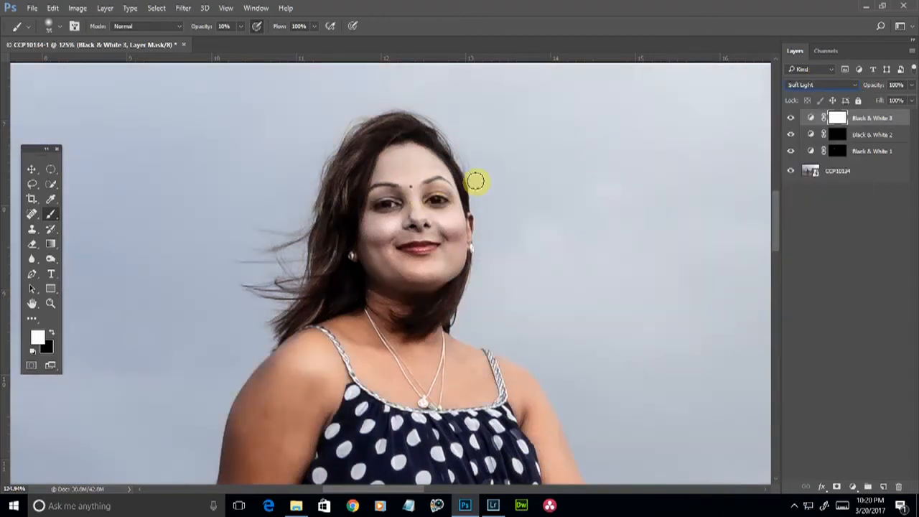
Invert the Soft Light layer's mask to black and paint white over the face with a 10% opacity brush
{"action": "key", "text": "ctrl+i"}
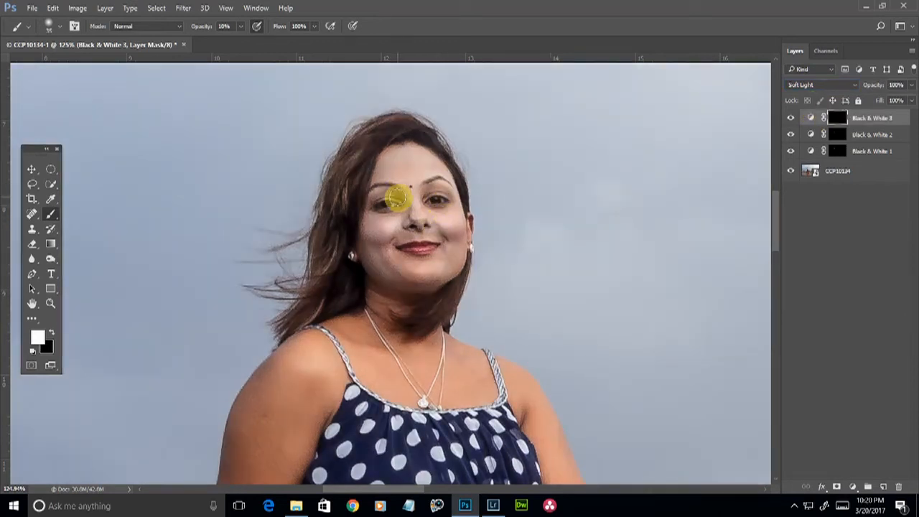
{"action": "mouse_move", "coordinate": [396, 190]}
{"action": "left_mouse_down"}
{"action": "mouse_move", "coordinate": [376, 209]}
{"action": "mouse_move", "coordinate": [429, 193]}
{"action": "mouse_move", "coordinate": [429, 235]}
{"action": "mouse_move", "coordinate": [404, 246]}
{"action": "mouse_move", "coordinate": [445, 242]}
{"action": "mouse_move", "coordinate": [380, 244]}
{"action": "mouse_move", "coordinate": [410, 278]}
{"action": "mouse_move", "coordinate": [455, 238]}
{"action": "mouse_move", "coordinate": [431, 273]}
{"action": "mouse_move", "coordinate": [445, 276]}
{"action": "mouse_move", "coordinate": [364, 267]}
{"action": "mouse_move", "coordinate": [399, 170]}
{"action": "left_mouse_up"}
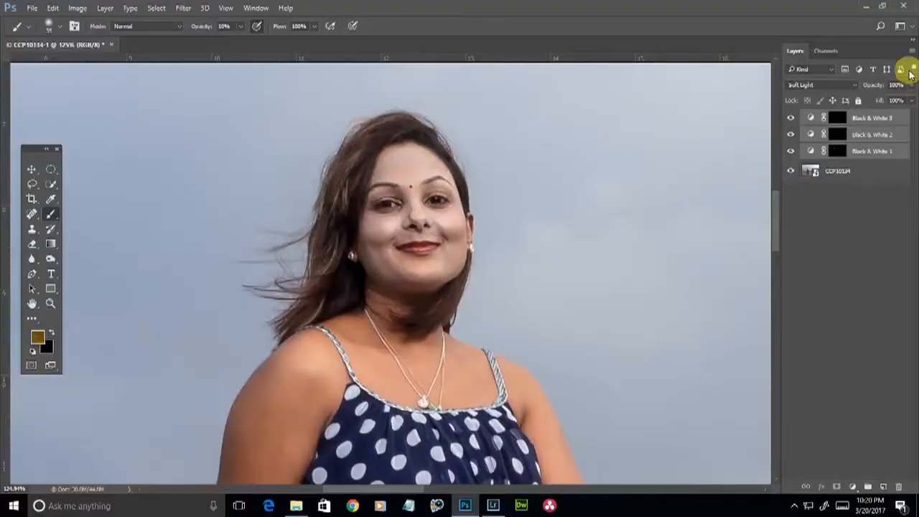
Group the three Black & White adjustment layers under the name "skin" and reduce the group's opacity
{"action": "left_click", "coordinate": [911, 51]}
{"action": "left_click", "coordinate": [845, 165]}
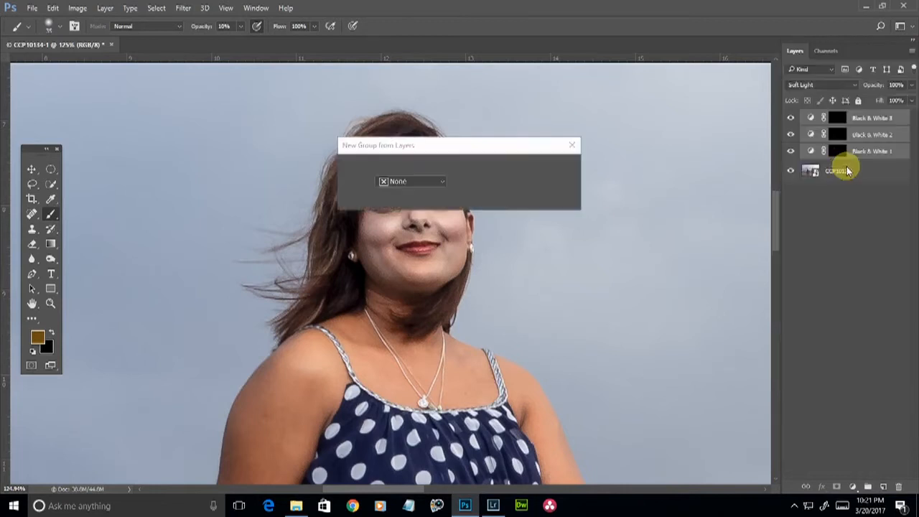
{"action": "key", "text": "Return"}
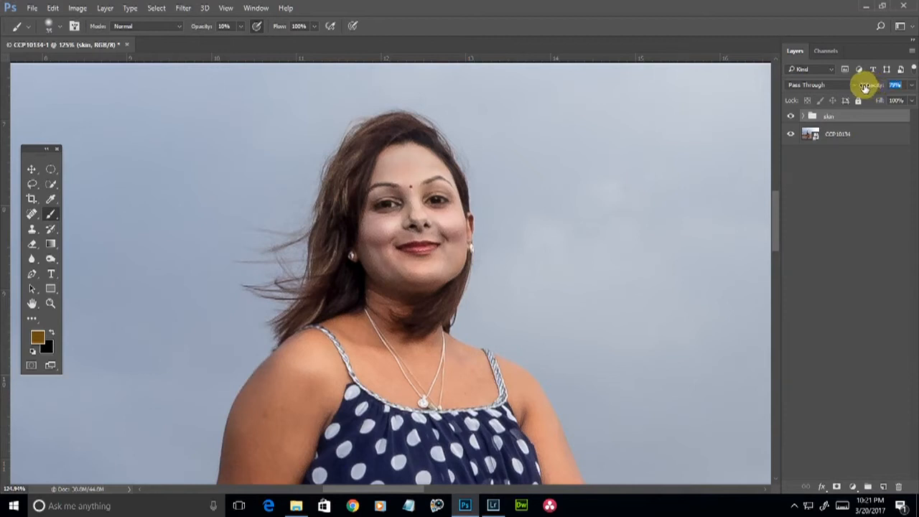
Compare the portrait with and without the skin group by toggling the group's visibility
{"action": "left_click", "coordinate": [793, 119]}
{"action": "left_click", "coordinate": [792, 119]}
{"action": "left_click", "coordinate": [793, 119]}
{"action": "left_click", "coordinate": [793, 119]}
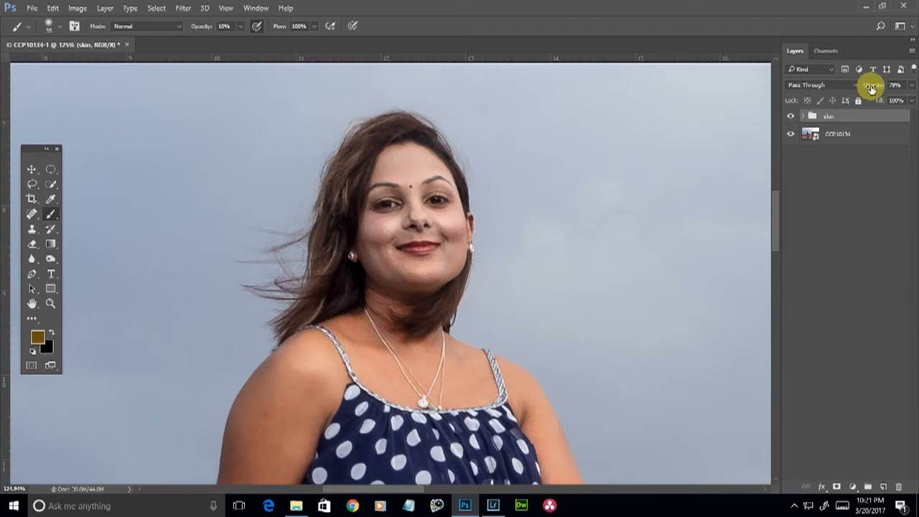
{"action": "left_click", "coordinate": [793, 117]}
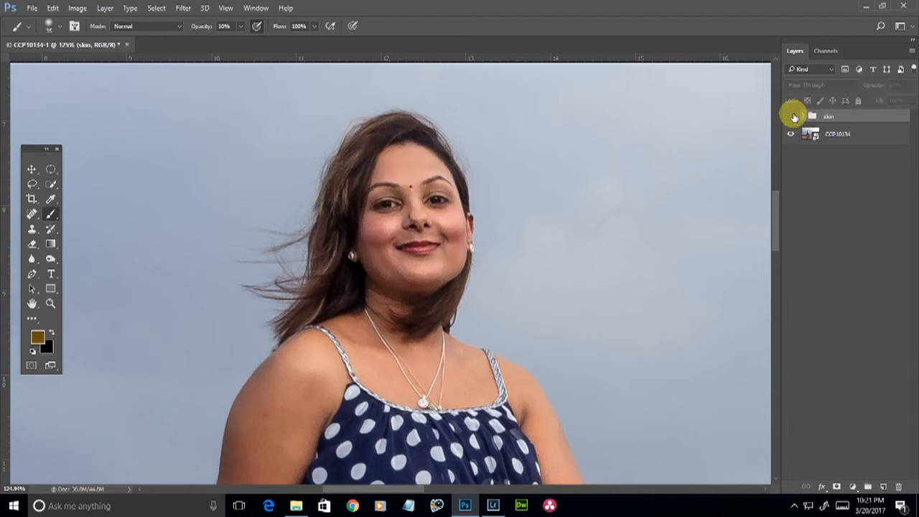